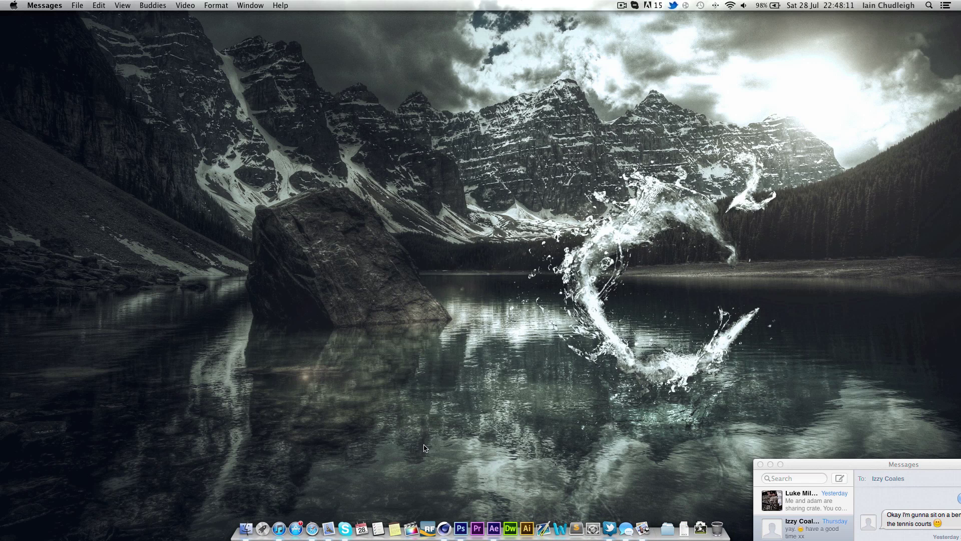
Replace the Your Name MoText with the creator's first name and raise Height from 200 to 252 cm
{"action": "left_click", "coordinate": [445, 527]}
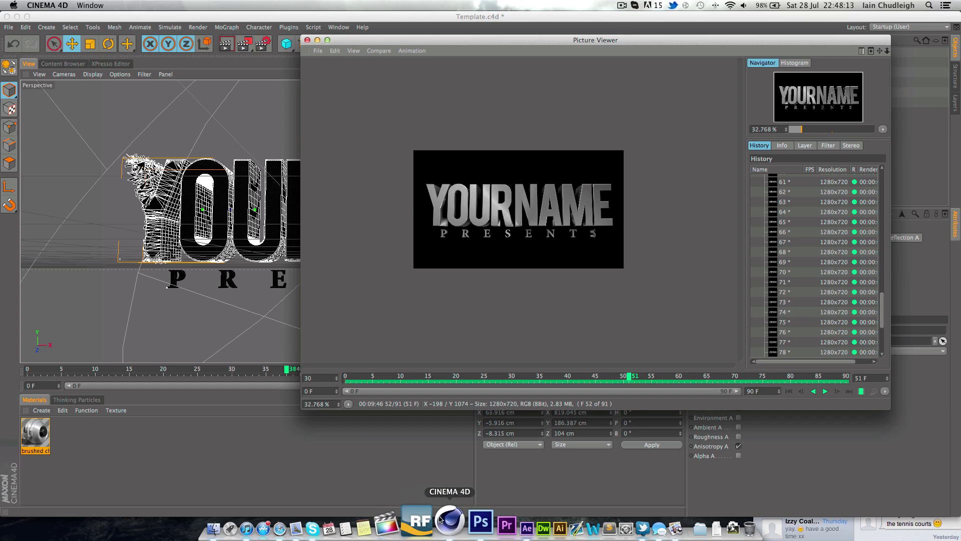
{"action": "left_click_drag", "start_coordinate": [367, 45], "coordinate": [920, 281]}
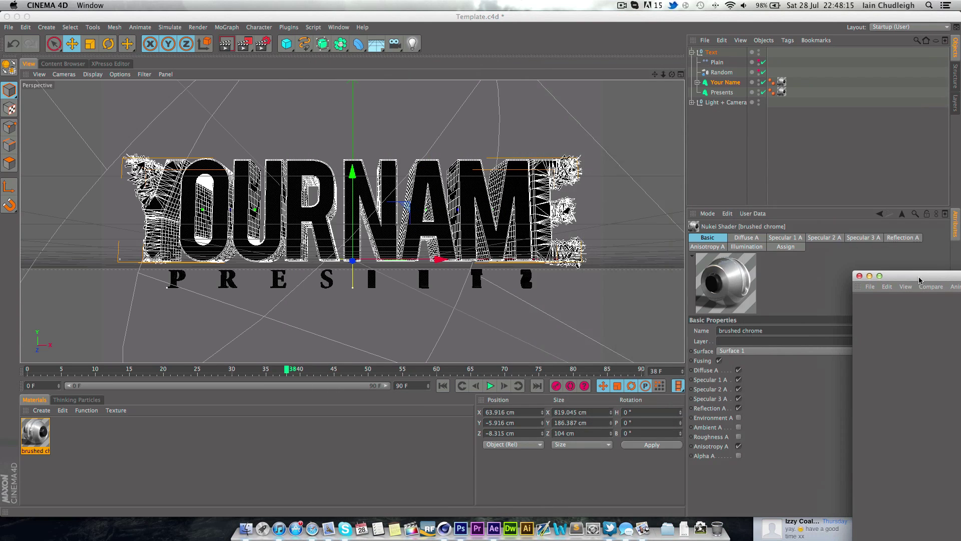
{"action": "left_click", "coordinate": [716, 84]}
{"action": "triple_click", "coordinate": [792, 281]}
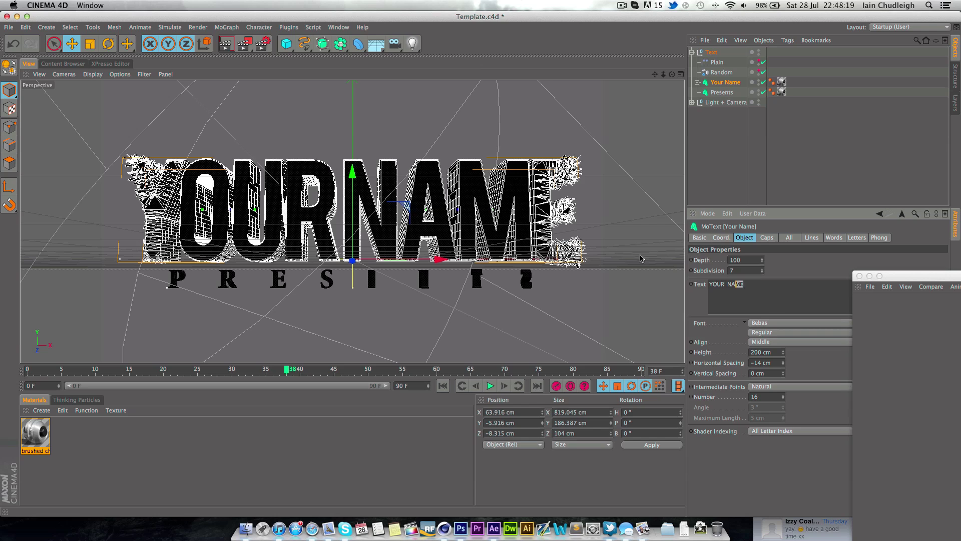
{"action": "type", "text": "Ia"}
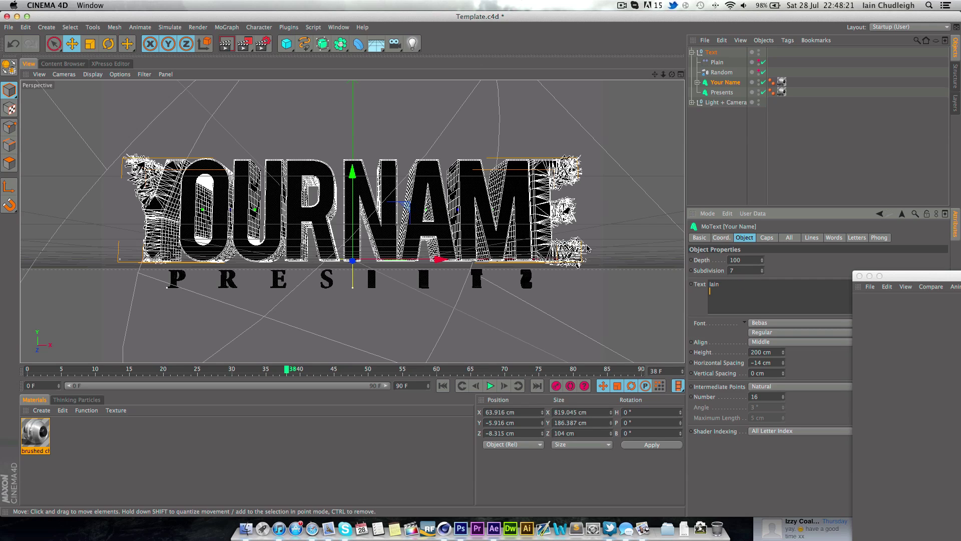
{"action": "type", "text": "in"}
{"action": "left_click", "coordinate": [790, 274]}
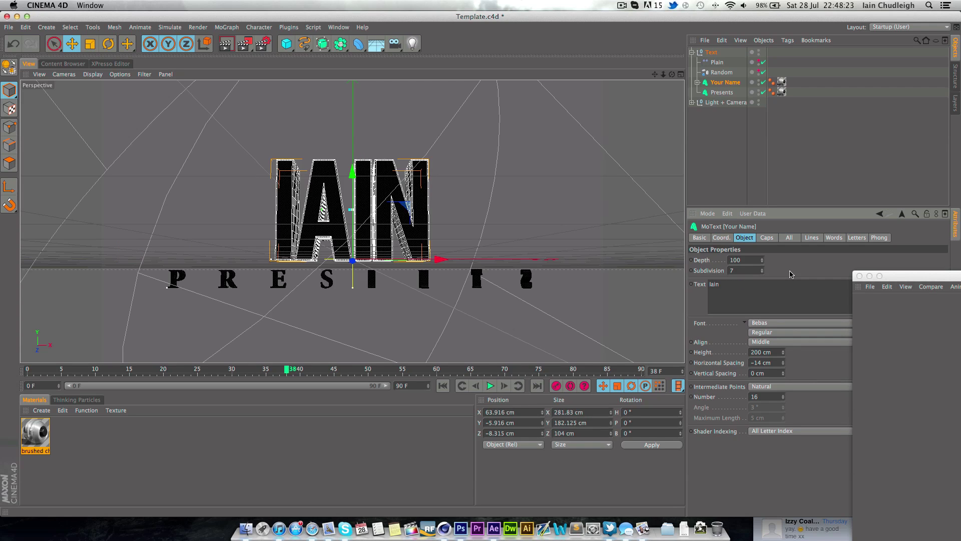
{"action": "mouse_move", "coordinate": [783, 353]}
{"action": "left_mouse_down"}
{"action": "mouse_move", "coordinate": [783, 325]}
{"action": "mouse_move", "coordinate": [783, 349]}
{"action": "left_mouse_up"}
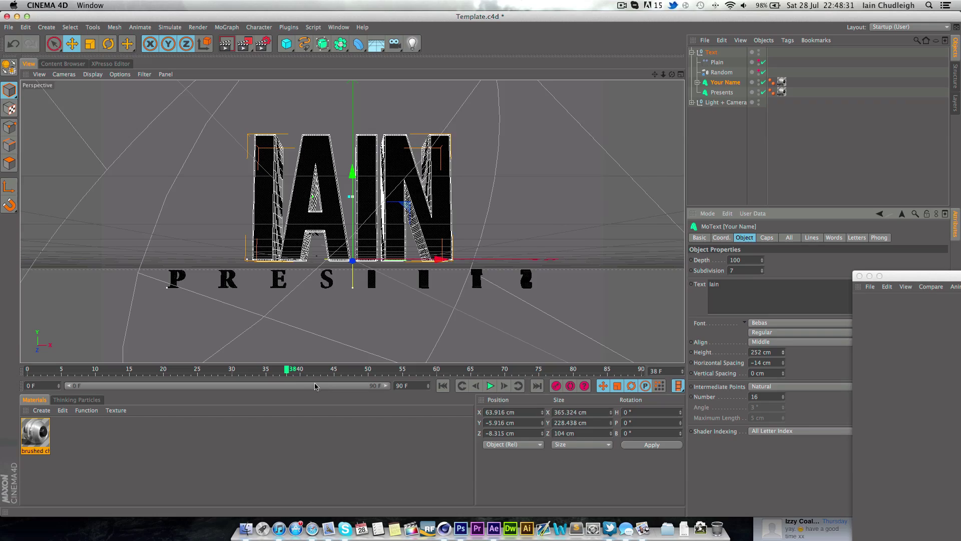
{"action": "left_click_drag", "start_coordinate": [288, 373], "coordinate": [311, 404]}
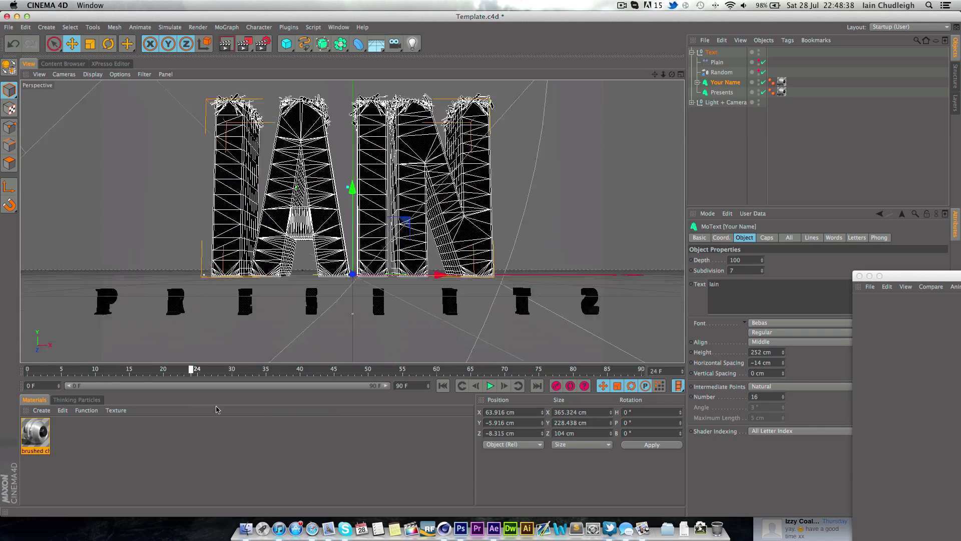
Enter the creator's surname as the MoText text and lower Height from 252 to 188 cm
{"action": "left_click", "coordinate": [274, 369]}
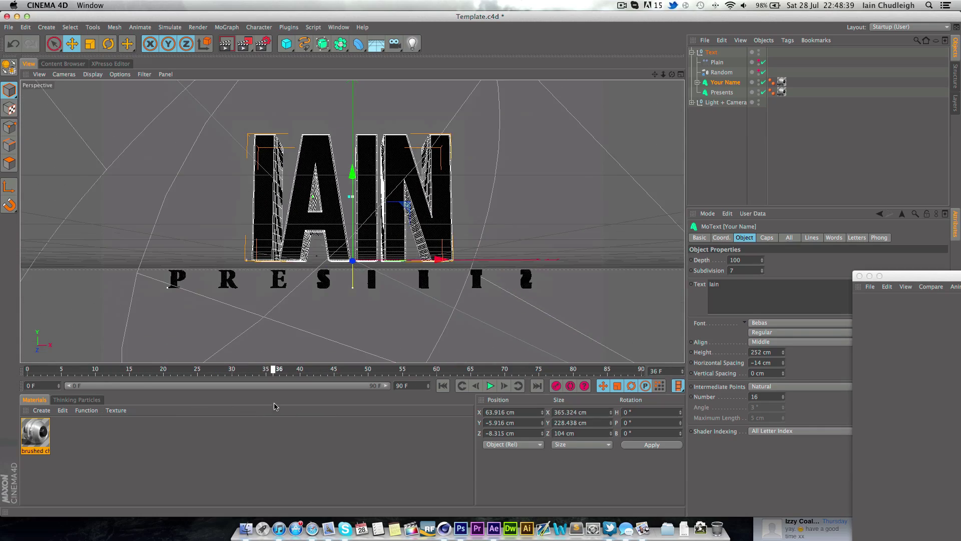
{"action": "left_click", "coordinate": [753, 295]}
{"action": "type", "text": "C"}
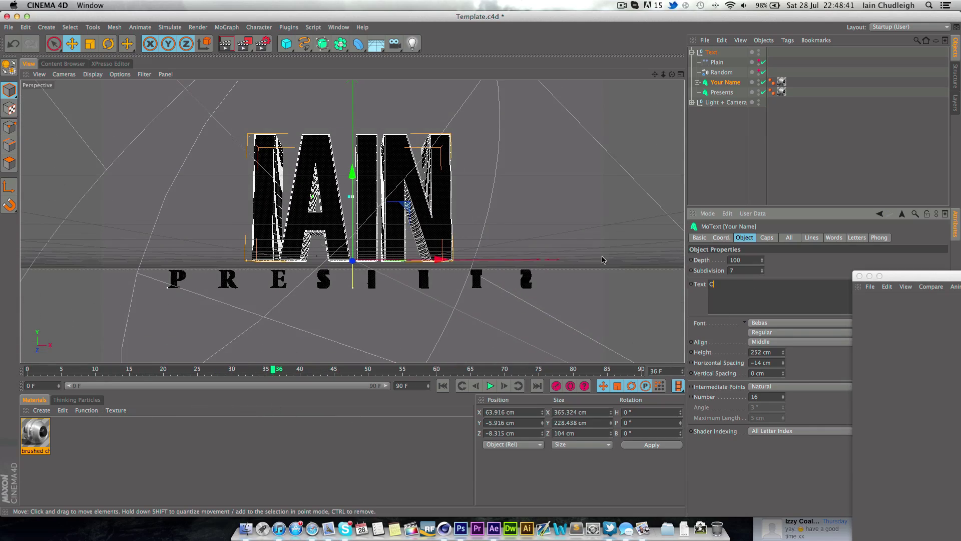
{"action": "type", "text": "hudleigh"}
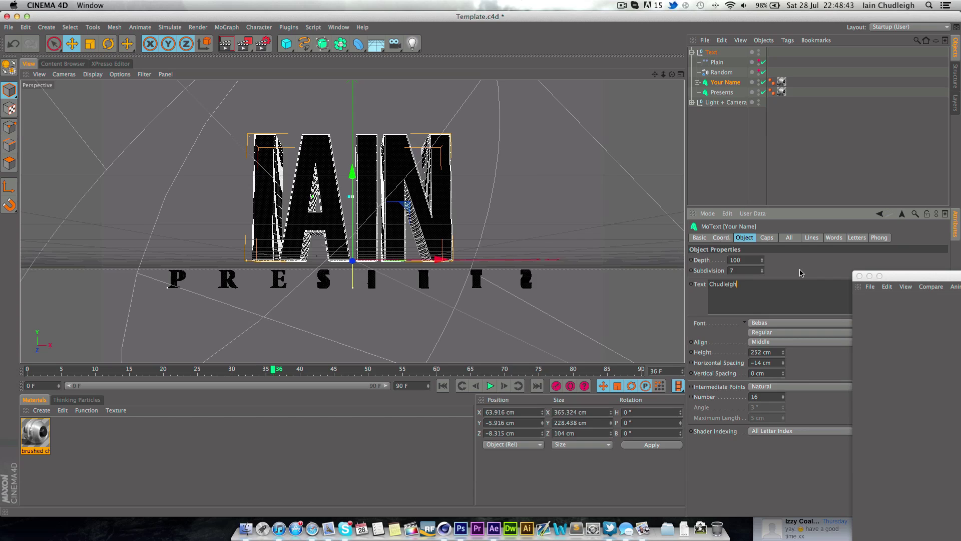
{"action": "left_click", "coordinate": [800, 273]}
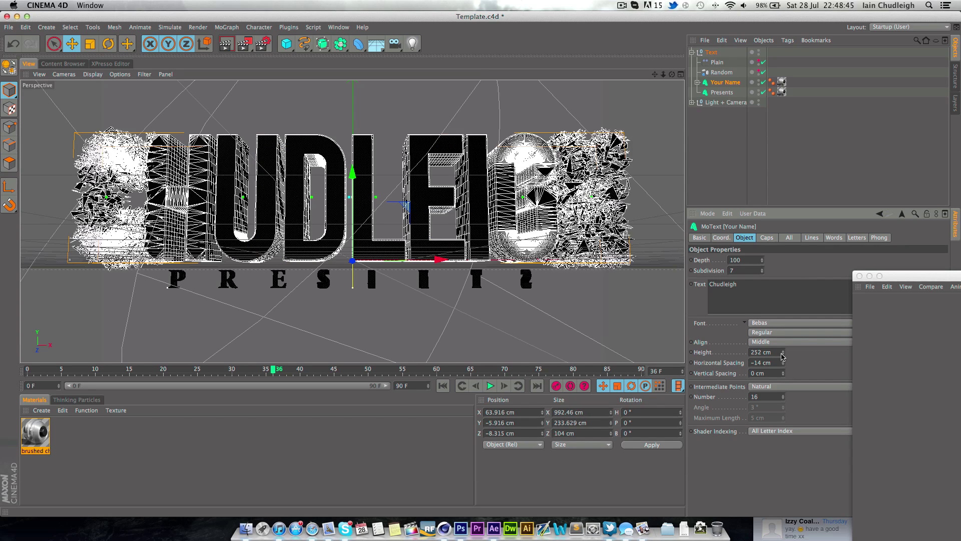
{"action": "left_click_drag", "start_coordinate": [784, 356], "coordinate": [784, 378]}
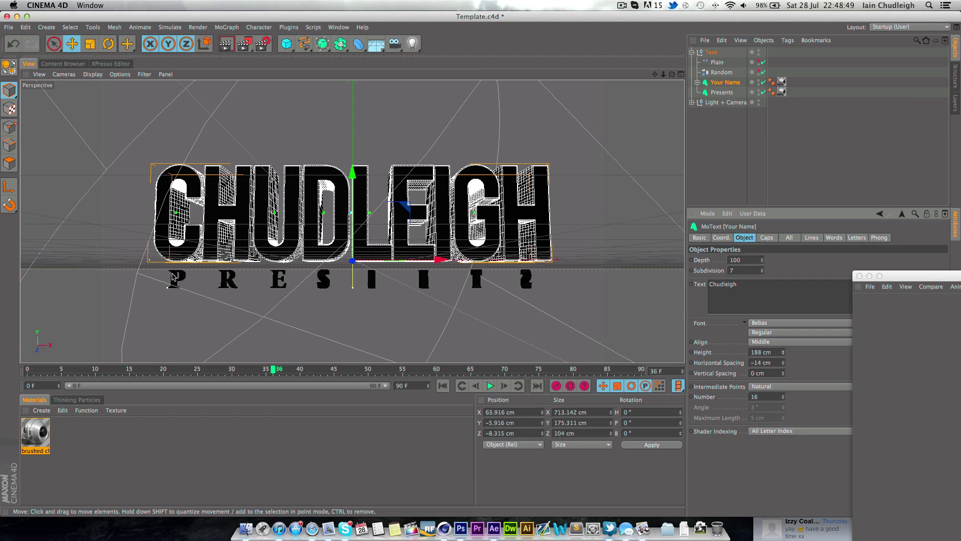
{"action": "left_click_drag", "start_coordinate": [47, 373], "coordinate": [219, 384]}
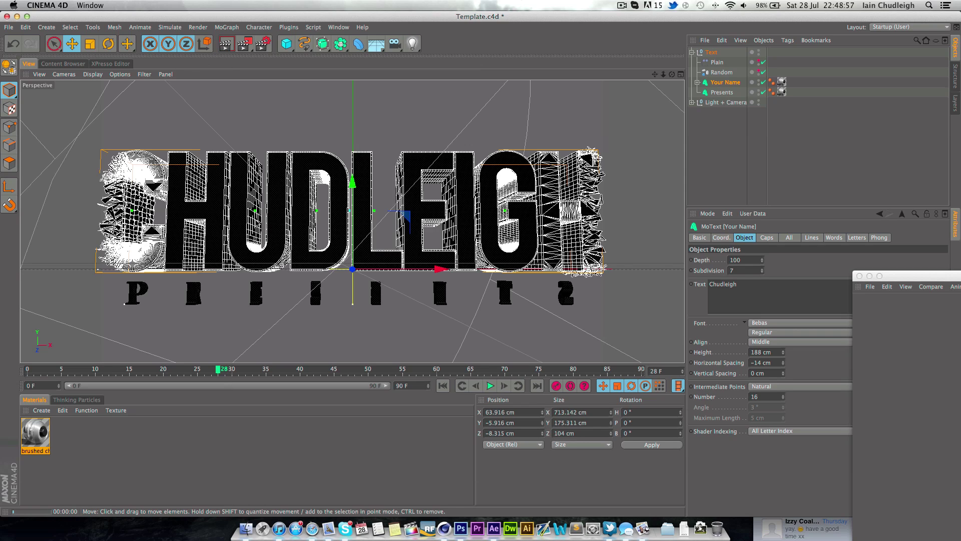
Render a viewport preview of the brushed-metal title with Cmd+R, then bring up Render Settings
{"action": "key", "text": "super+r"}
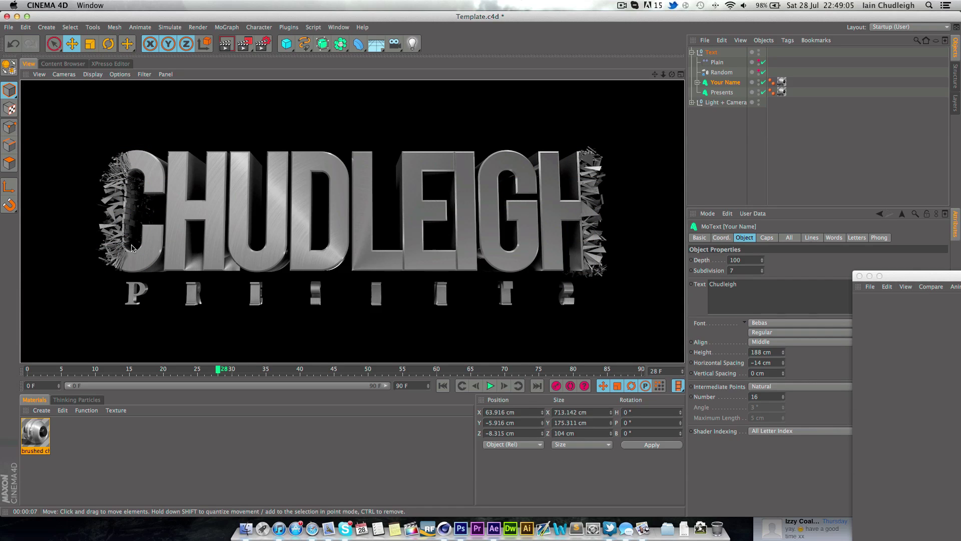
{"action": "left_click", "coordinate": [263, 44]}
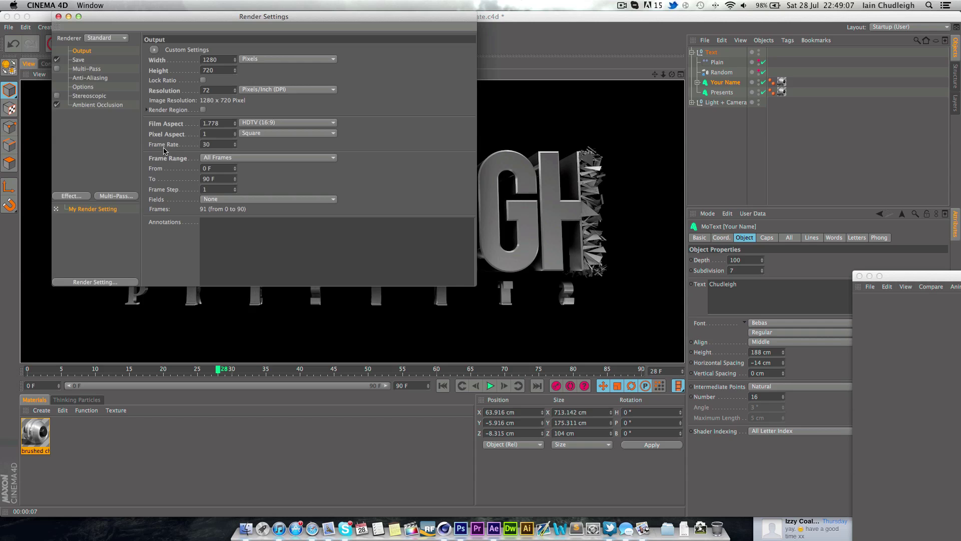
Disable Ambient Occlusion in Render Settings and re-render the viewport preview
{"action": "left_click", "coordinate": [90, 105]}
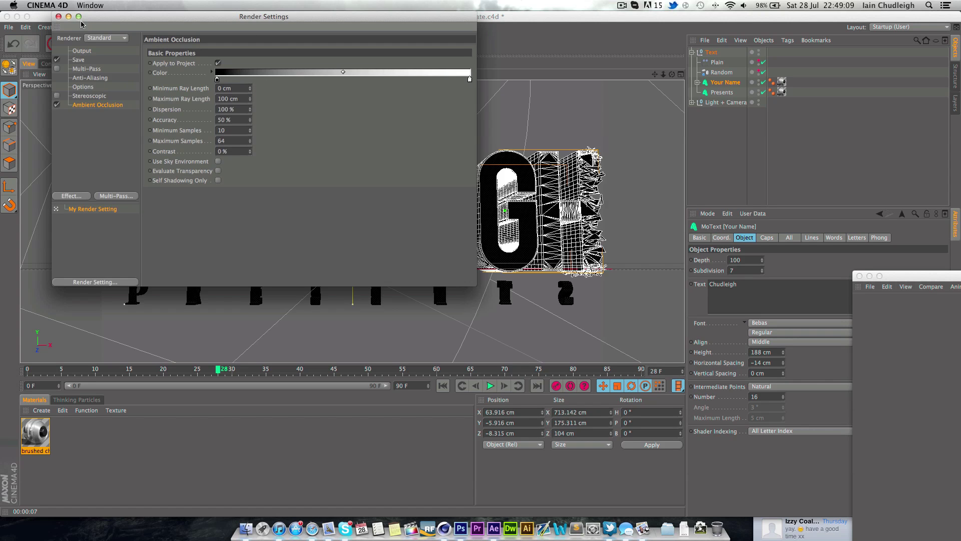
{"action": "left_click", "coordinate": [57, 105]}
{"action": "left_click_drag", "start_coordinate": [135, 18], "coordinate": [608, 19]}
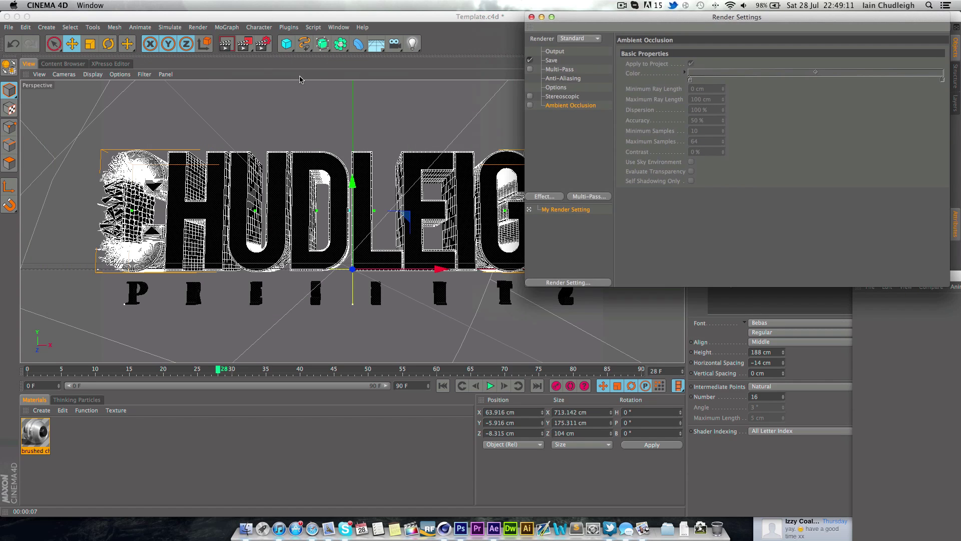
{"action": "left_click", "coordinate": [224, 41]}
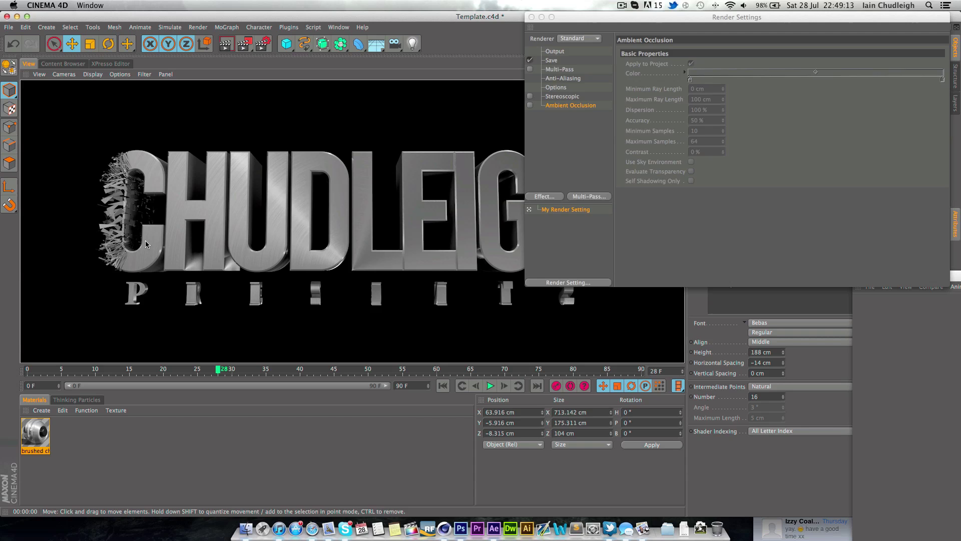
Reposition the Render Settings window, view its Output page, and close it
{"action": "left_click_drag", "start_coordinate": [655, 24], "coordinate": [802, 58]}
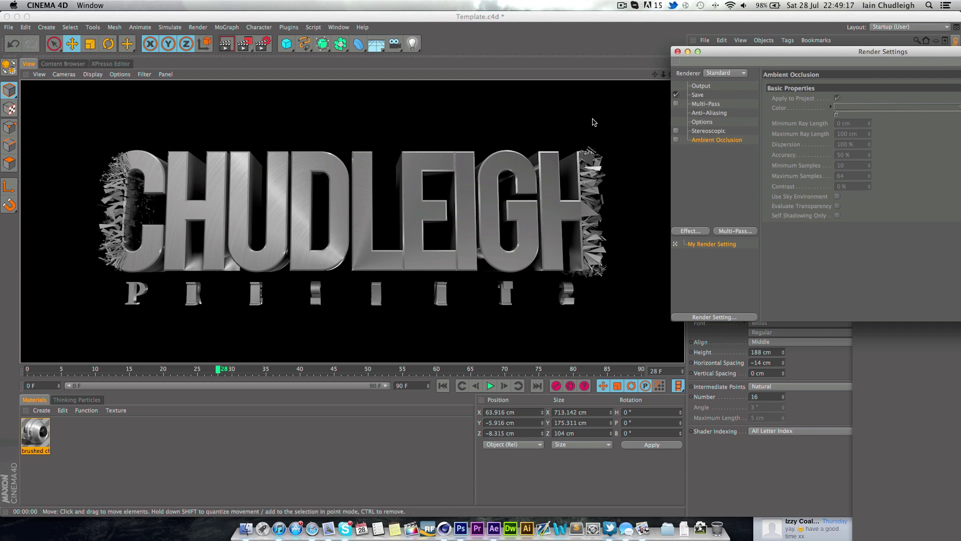
{"action": "left_click_drag", "start_coordinate": [724, 52], "coordinate": [309, 174]}
{"action": "left_click", "coordinate": [275, 207]}
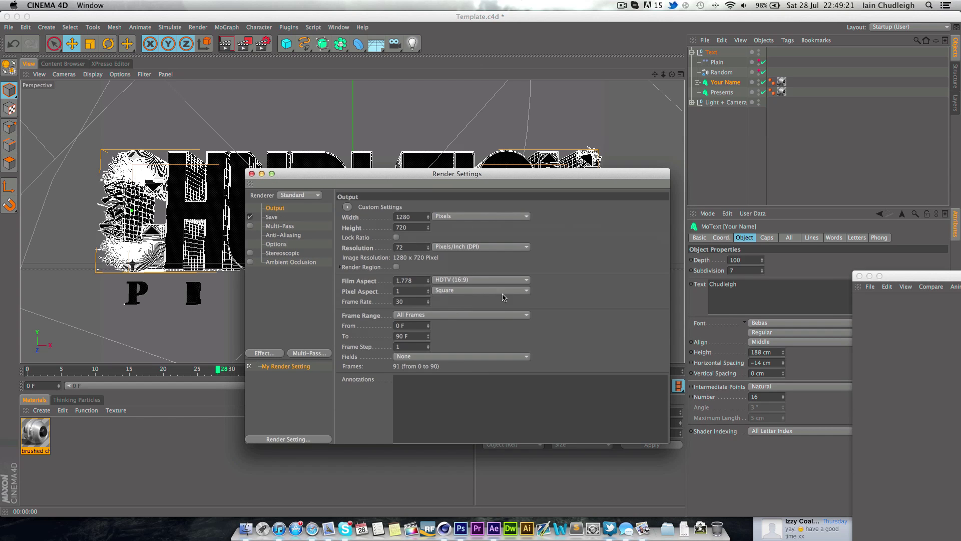
{"action": "left_click", "coordinate": [252, 174]}
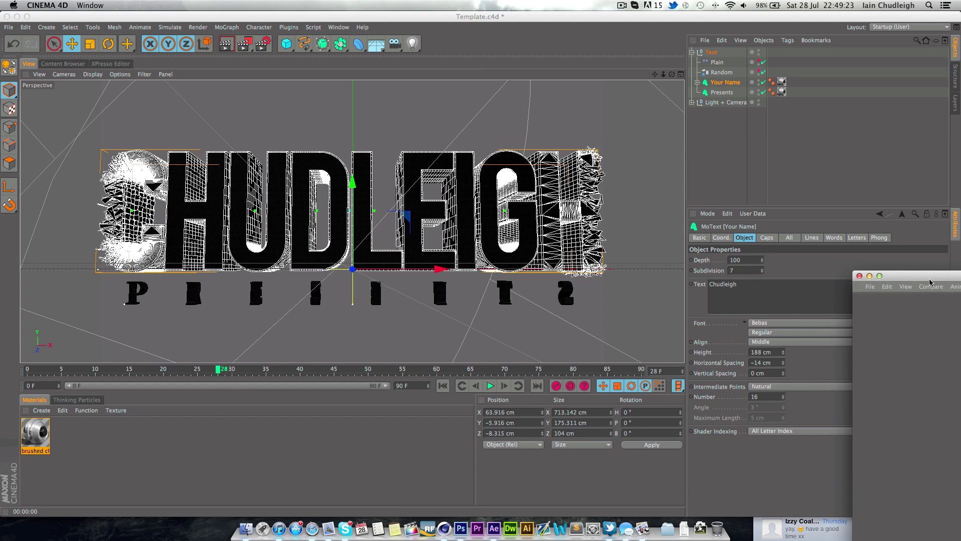
Centre the Picture Viewer and scrub back and forth through the rendered YOURNAME frames
{"action": "left_click_drag", "start_coordinate": [929, 283], "coordinate": [407, 54]}
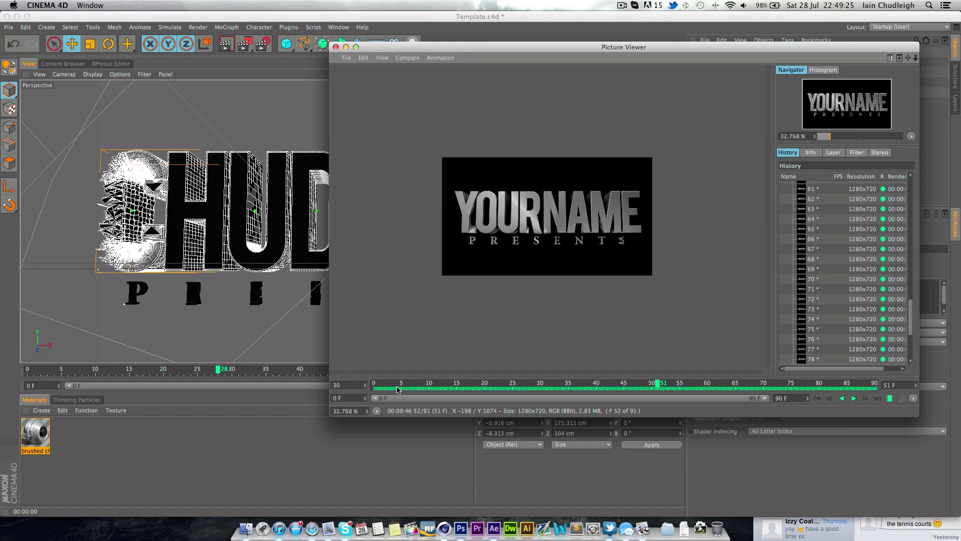
{"action": "left_click_drag", "start_coordinate": [399, 387], "coordinate": [579, 384]}
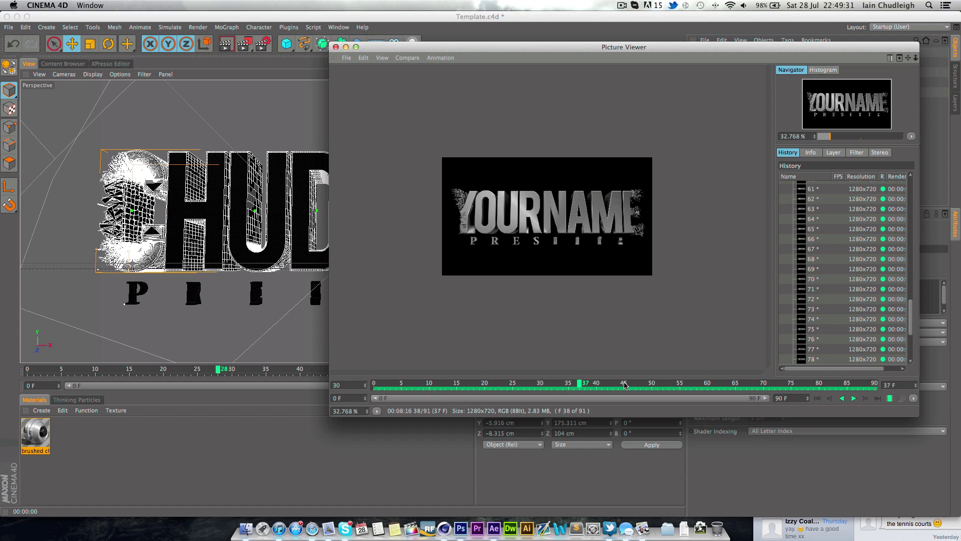
{"action": "left_click_drag", "start_coordinate": [600, 381], "coordinate": [652, 385]}
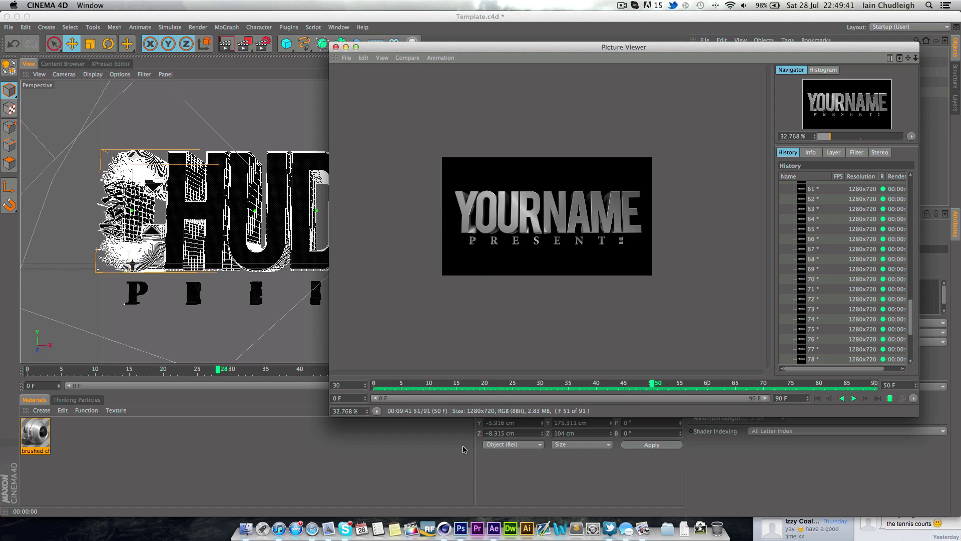
{"action": "left_click", "coordinate": [493, 529]}
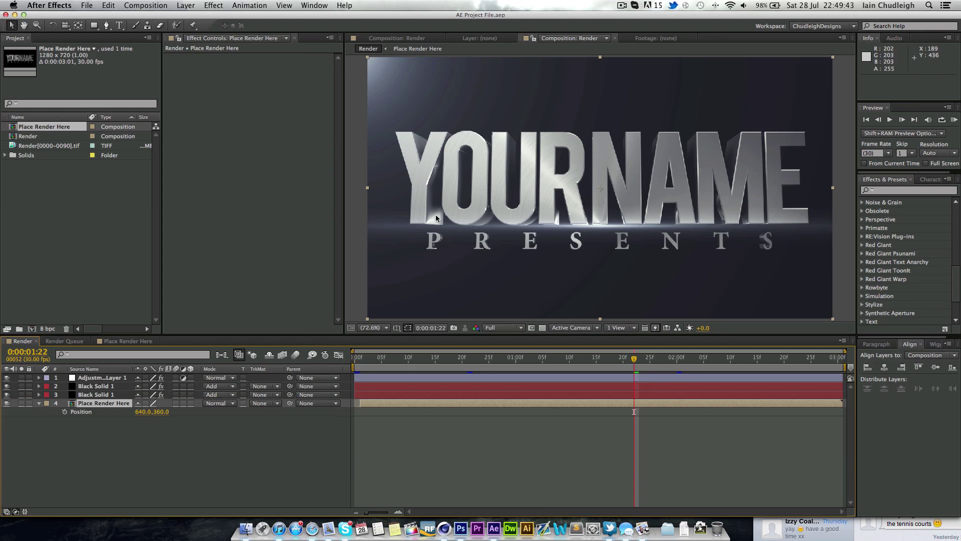
Scrub the composite from 0:00 to 0:00:02:04, then jump to the 3:00 end
{"action": "left_click_drag", "start_coordinate": [392, 359], "coordinate": [559, 359]}
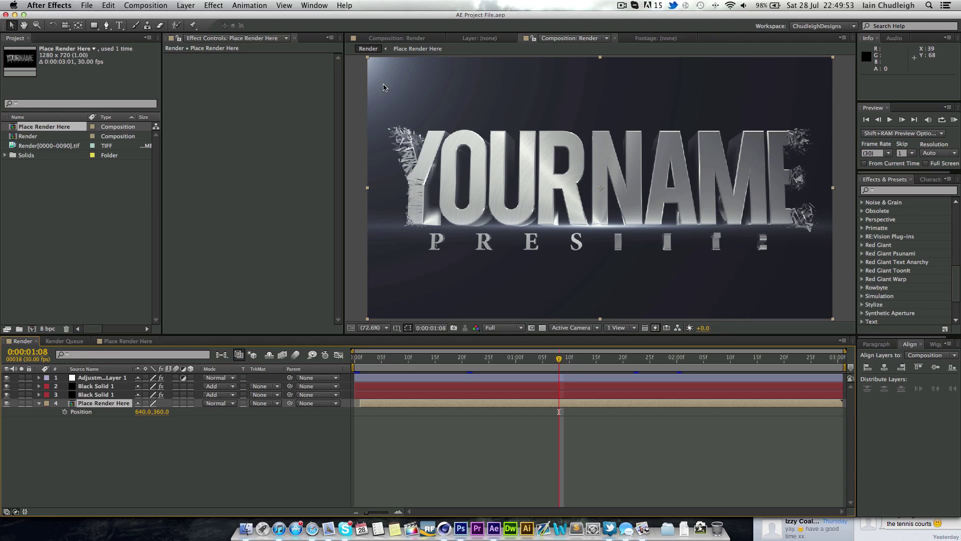
{"action": "left_click_drag", "start_coordinate": [559, 358], "coordinate": [716, 360]}
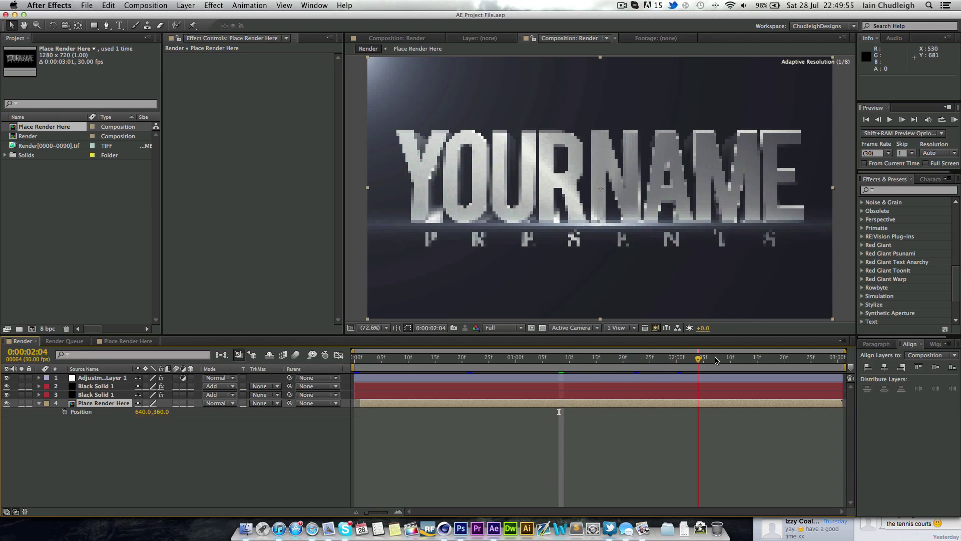
{"action": "key", "text": "End"}
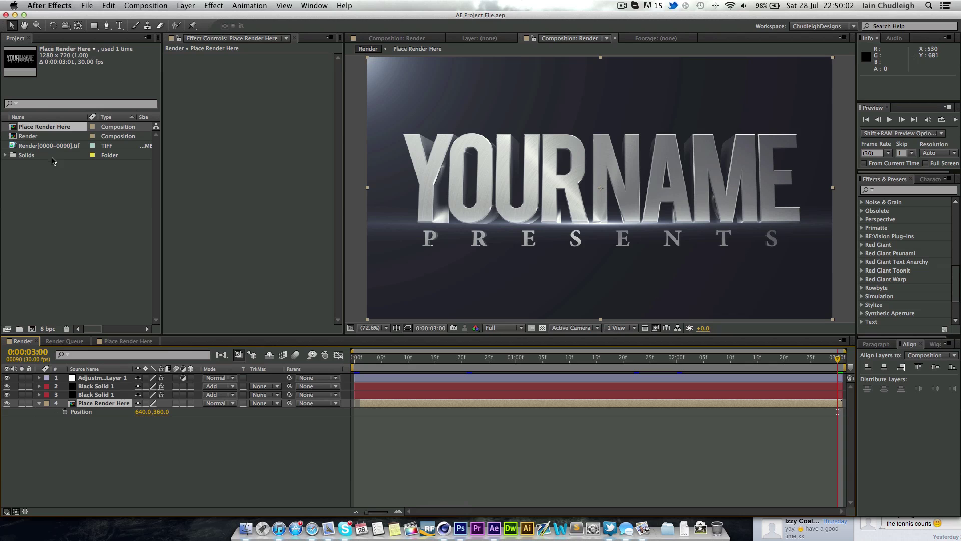
Collapse the Place Render Here layer's Position property and reselect the layer
{"action": "left_click", "coordinate": [65, 435]}
{"action": "left_click", "coordinate": [39, 403]}
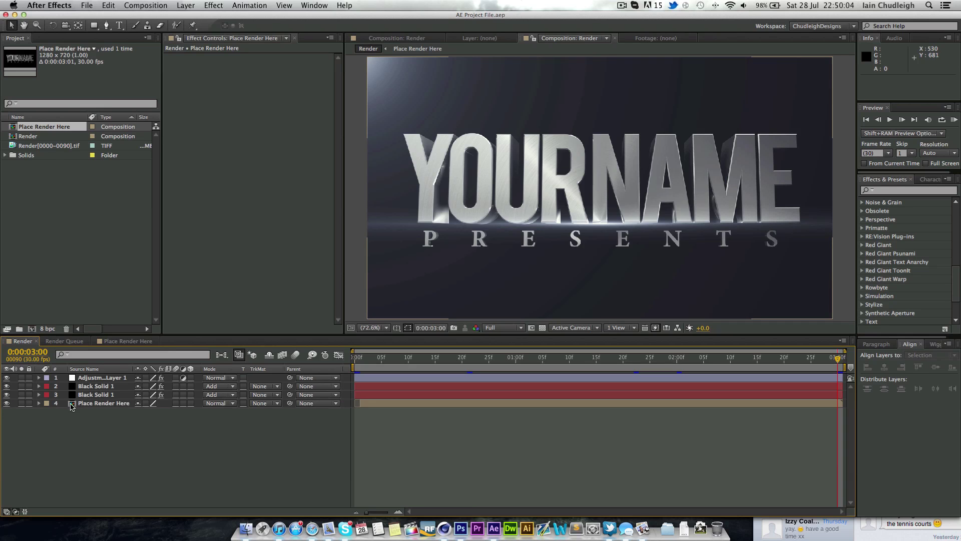
{"action": "left_click", "coordinate": [71, 404]}
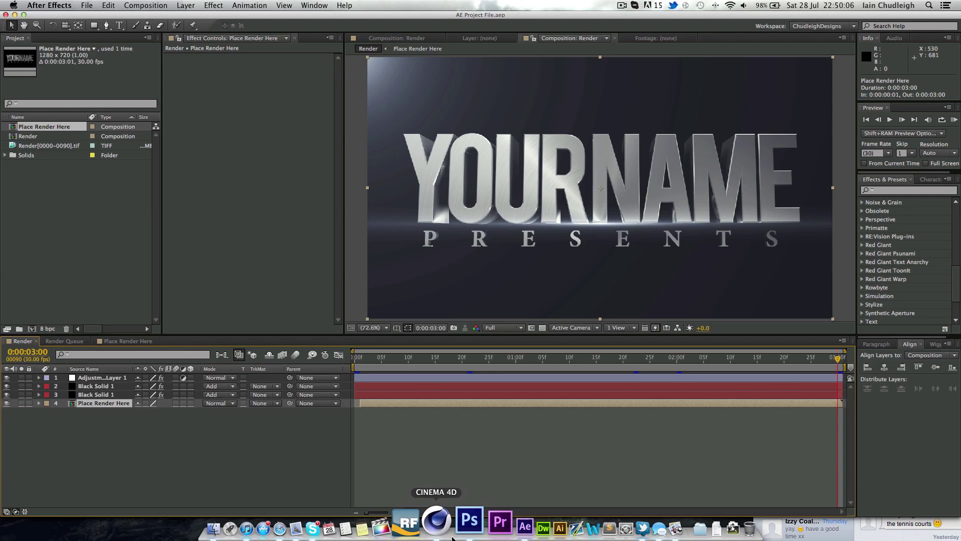
{"action": "left_click", "coordinate": [445, 529]}
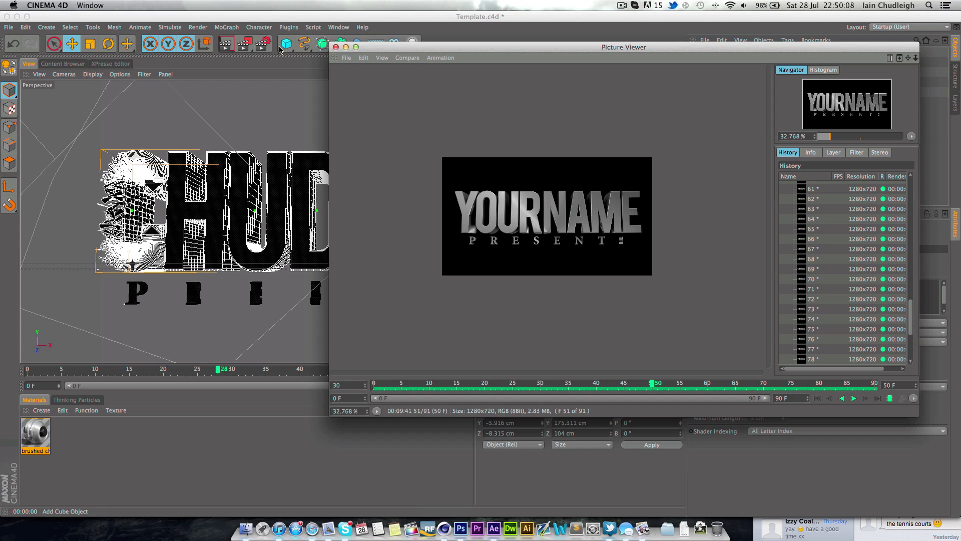
Change the render Save format from TIFF to QuickTime Movie in Render Settings
{"action": "left_click", "coordinate": [262, 44]}
{"action": "left_click", "coordinate": [273, 218]}
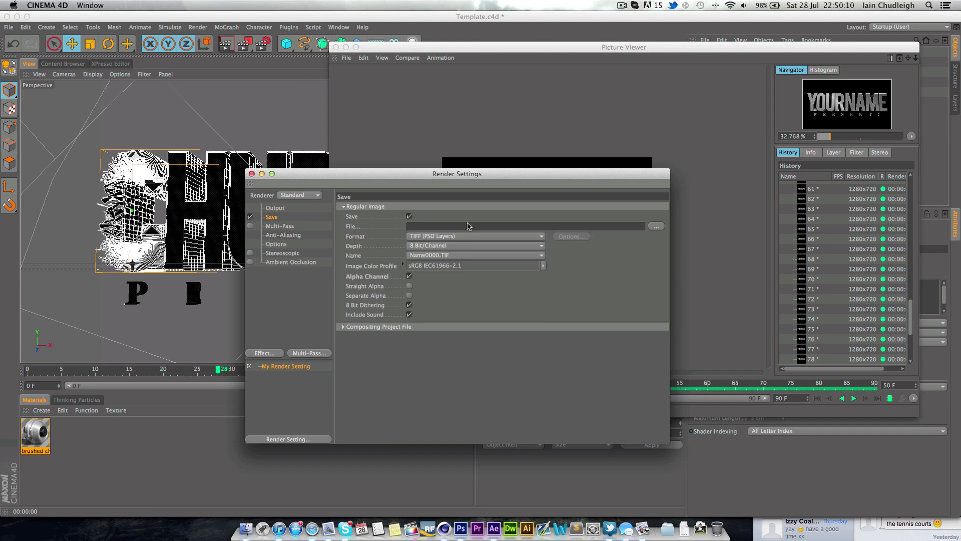
{"action": "left_click", "coordinate": [467, 237]}
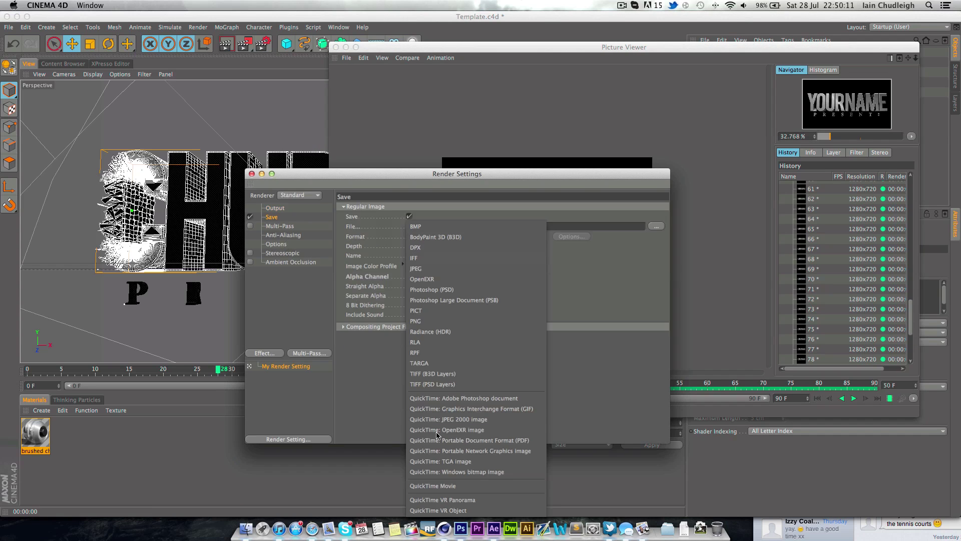
{"action": "left_click", "coordinate": [440, 486]}
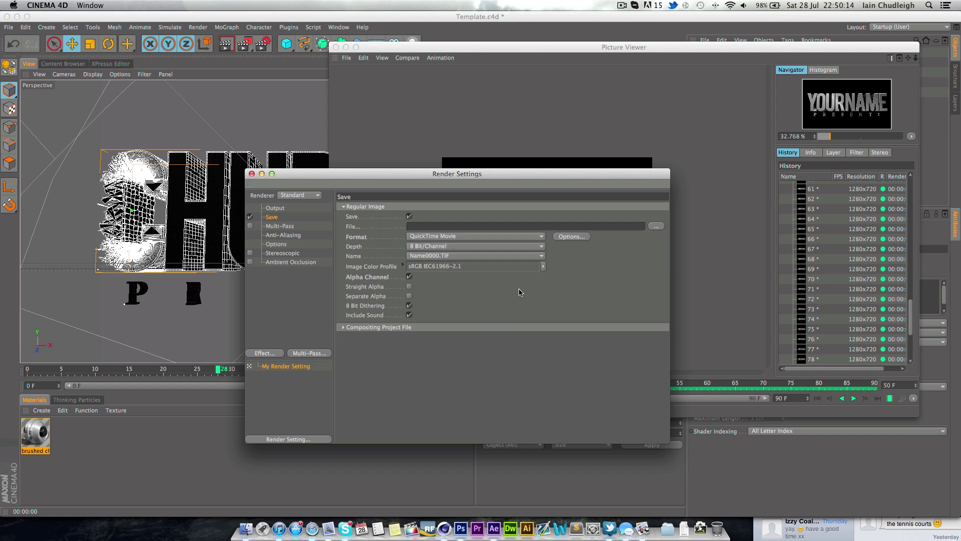
{"action": "left_click", "coordinate": [494, 528]}
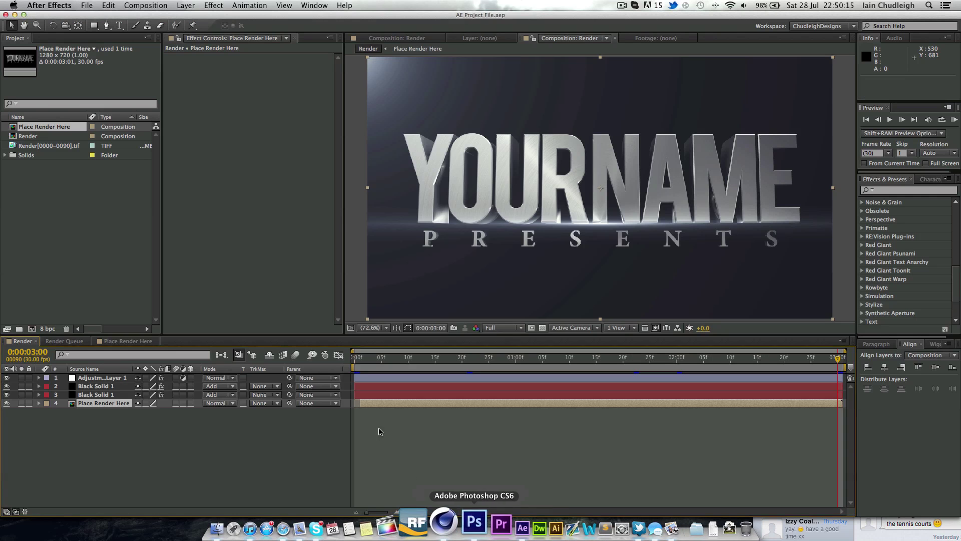
{"action": "double_click", "coordinate": [90, 403]}
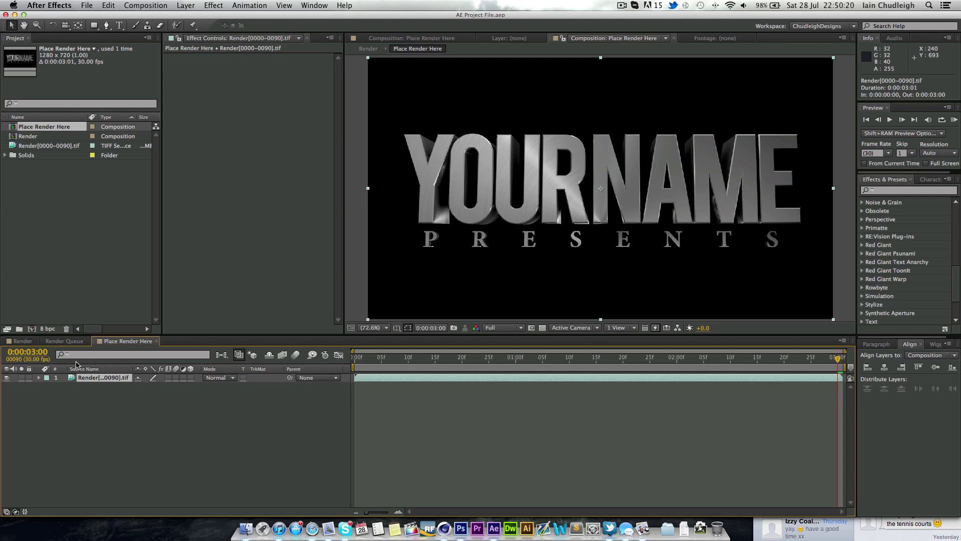
{"action": "left_click_drag", "start_coordinate": [379, 354], "coordinate": [688, 357]}
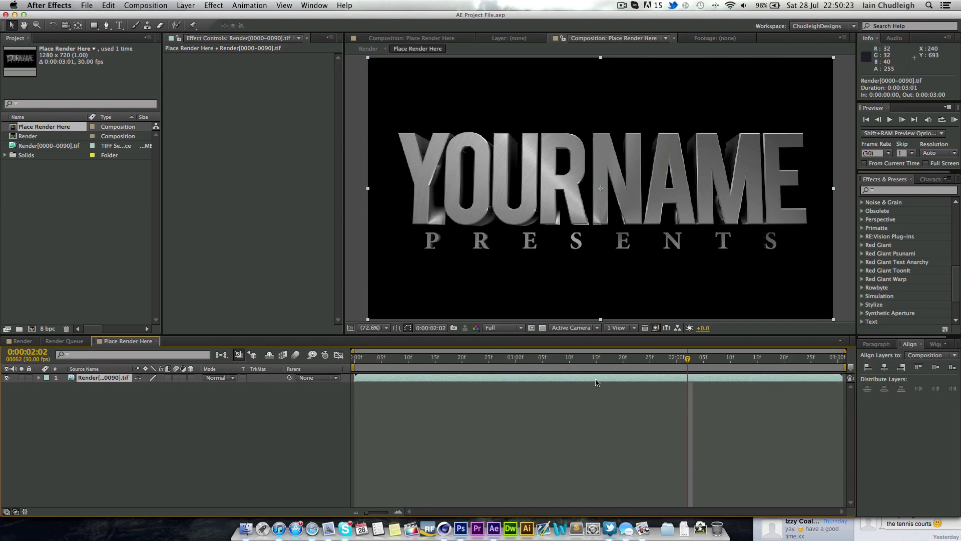
{"action": "left_click", "coordinate": [64, 341]}
{"action": "left_click", "coordinate": [22, 341]}
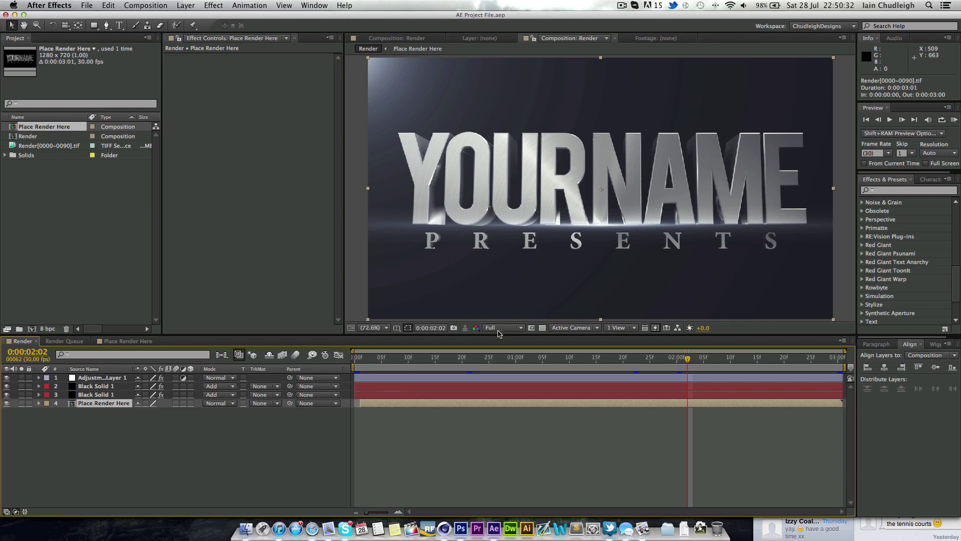
{"action": "left_click", "coordinate": [273, 454]}
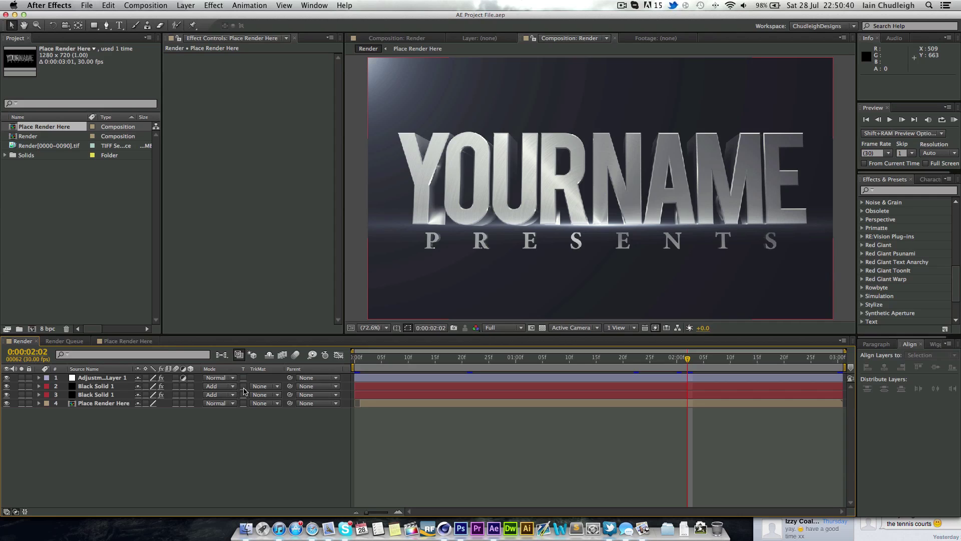
{"action": "scroll", "coordinate": [945, 288], "scroll_direction": "down", "scroll_amount": 5}
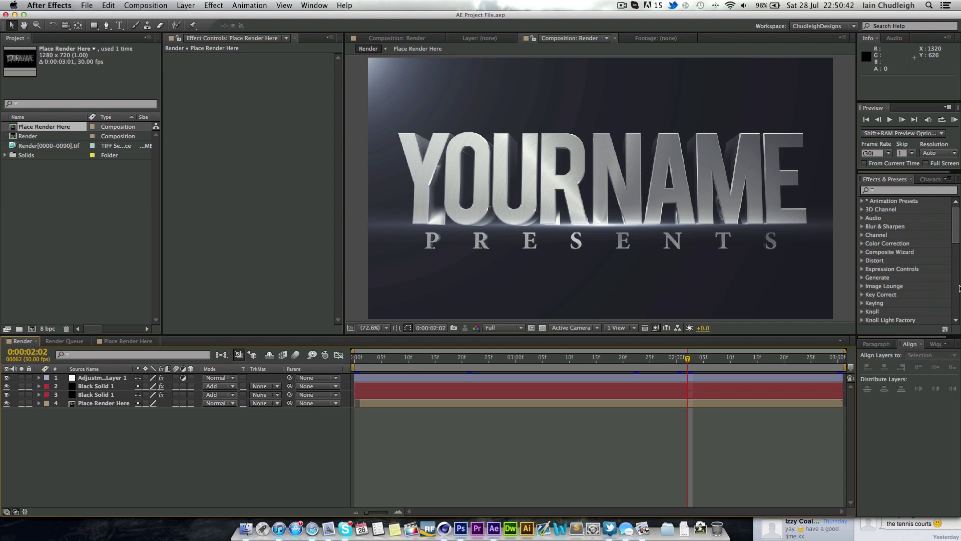